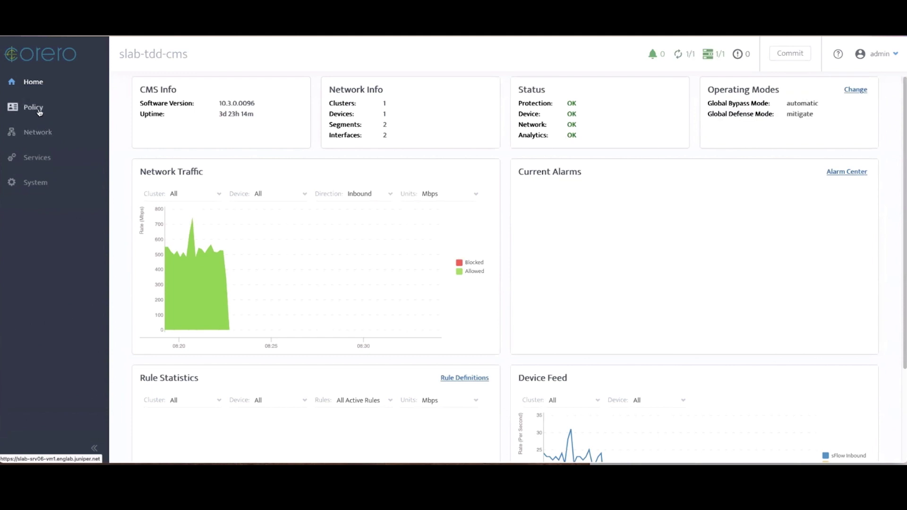
- Open the Inspect GTP-U tunnel endpoint and view its 10.0.4.203 destination and available tunnel protocols
{"action": "left_click", "coordinate": [38, 108]}
{"action": "left_click", "coordinate": [47, 151]}
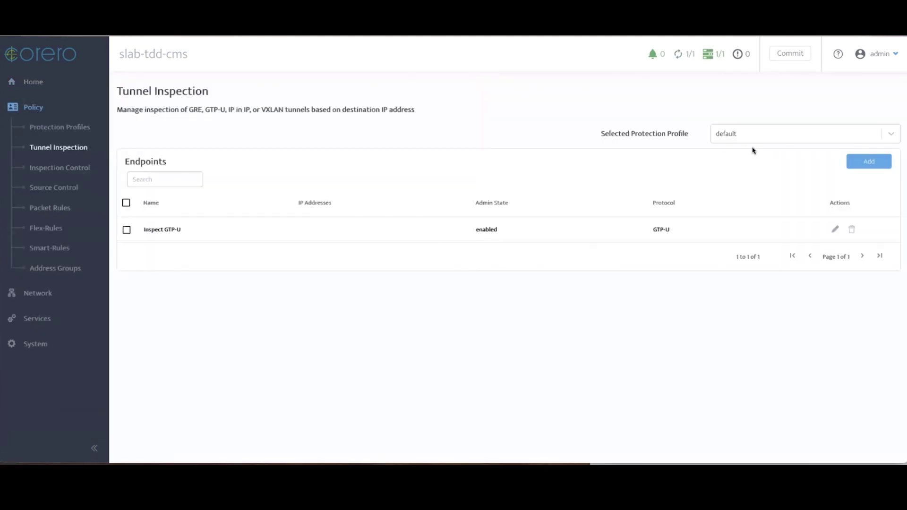
{"action": "left_click", "coordinate": [835, 231]}
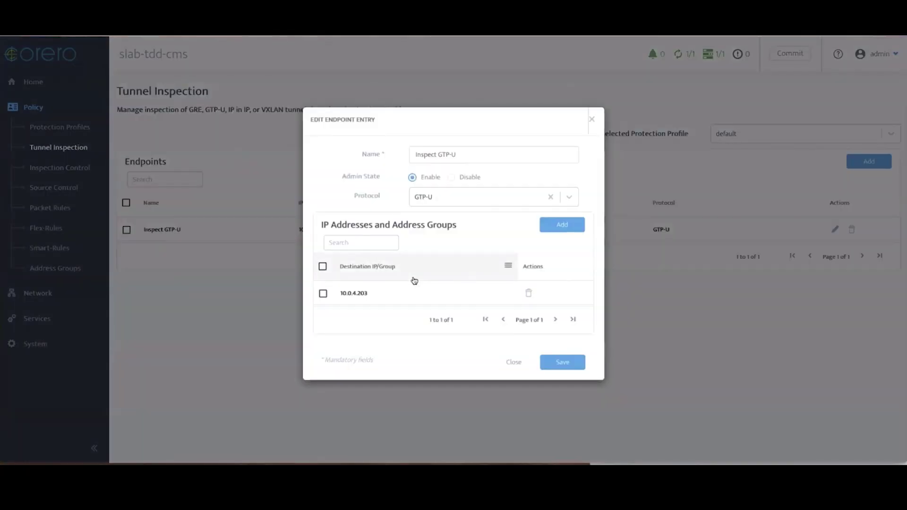
{"action": "left_click", "coordinate": [340, 296]}
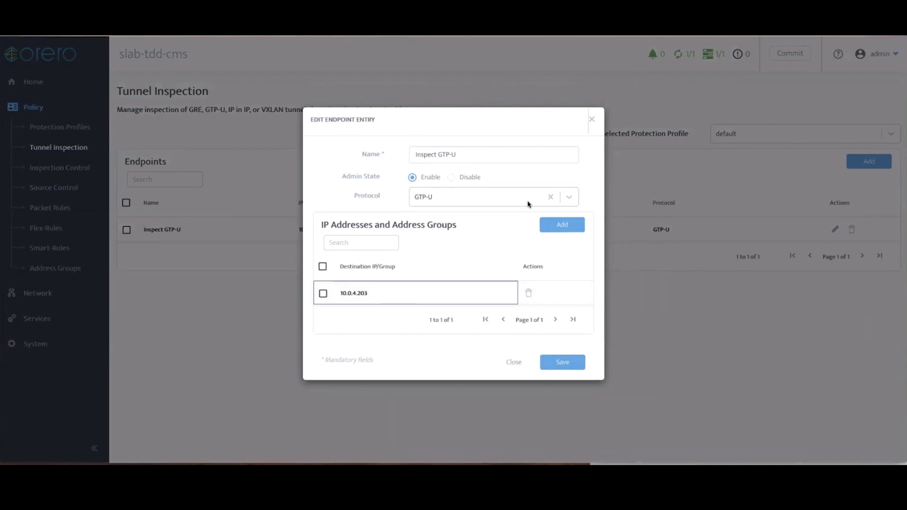
{"action": "left_click", "coordinate": [569, 198]}
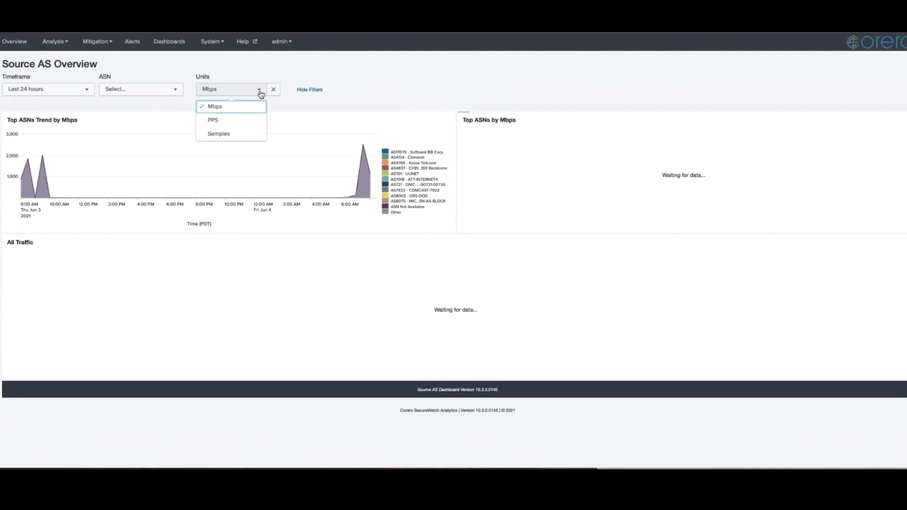
- Close the Source AS Overview Units choices, keeping Mbps
{"action": "left_click", "coordinate": [391, 92]}
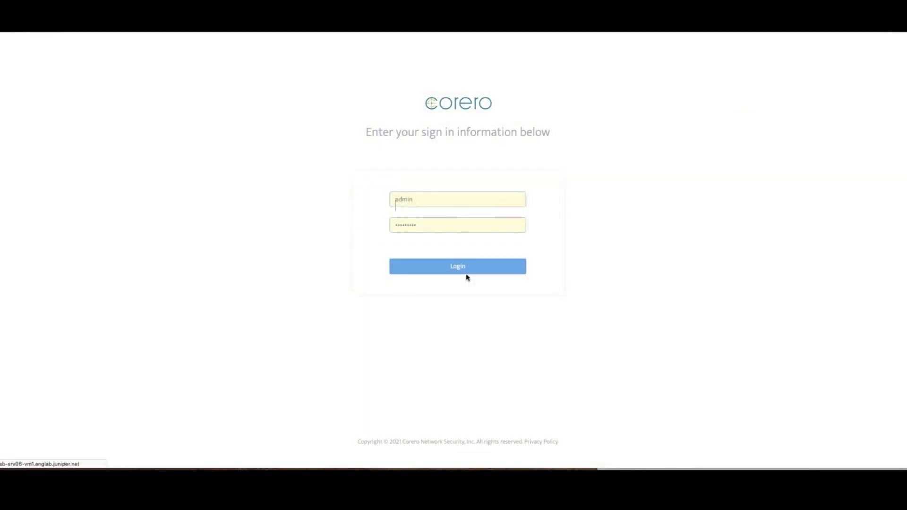
- Sign in and set the Attack Info dashboard timeframe to Last 24 hours
{"action": "left_click", "coordinate": [464, 268]}
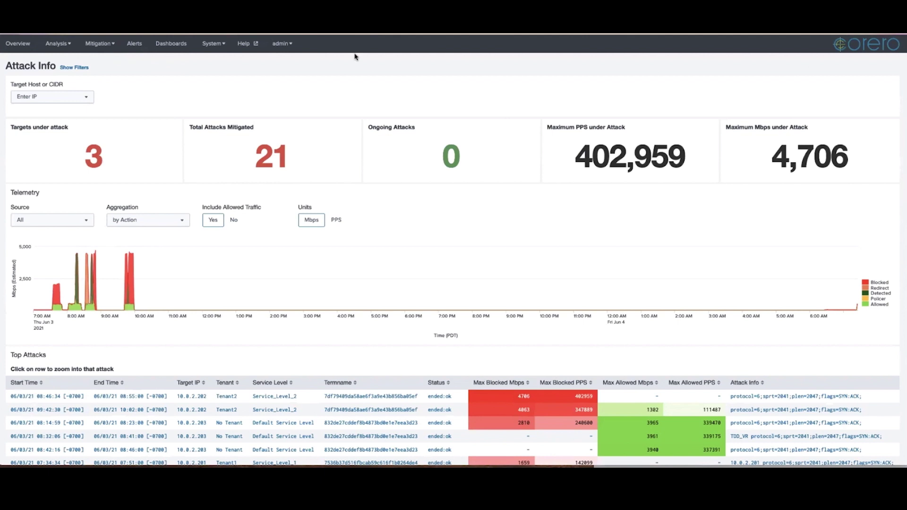
{"action": "left_click", "coordinate": [74, 68]}
{"action": "left_click", "coordinate": [91, 92]}
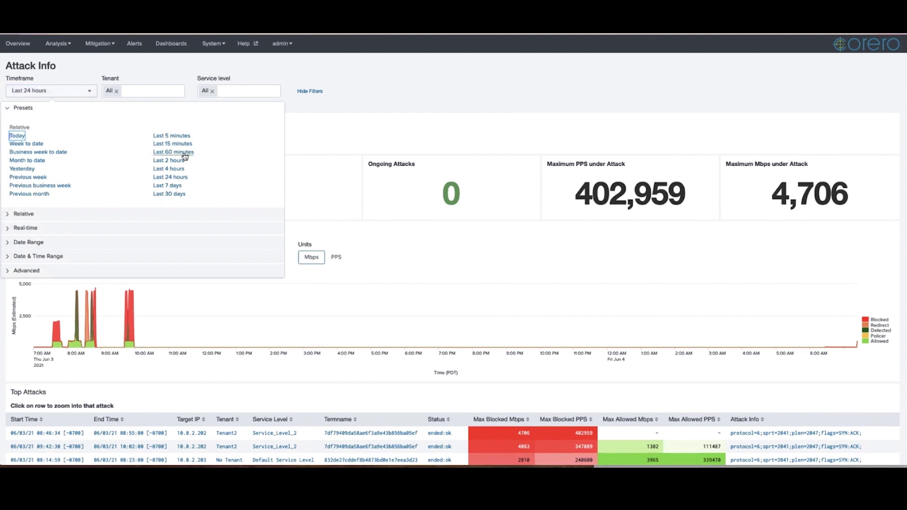
{"action": "left_click", "coordinate": [170, 178]}
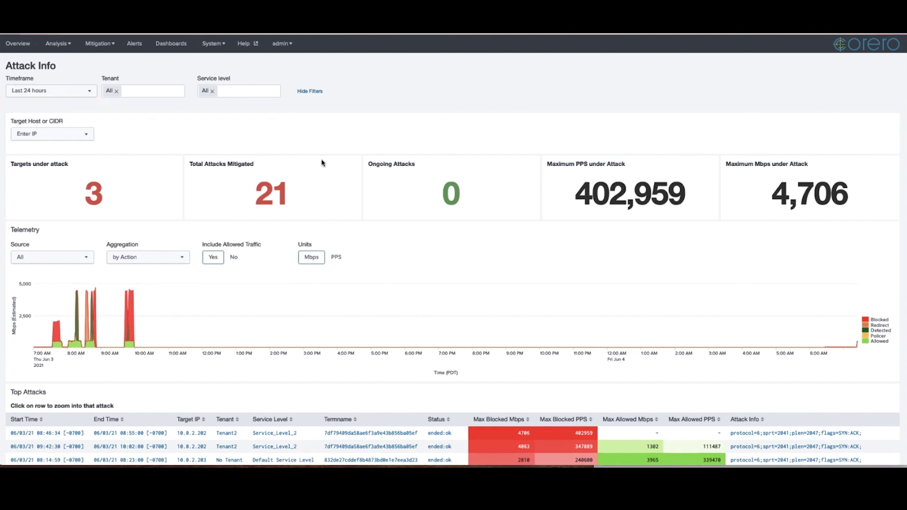
{"action": "left_click", "coordinate": [321, 91]}
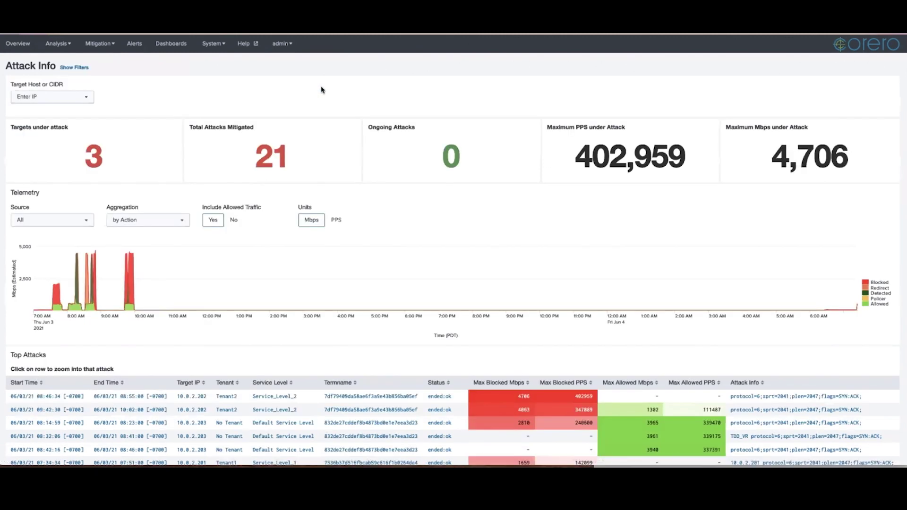
{"action": "scroll", "coordinate": [361, 307], "scroll_direction": "down", "scroll_amount": 3}
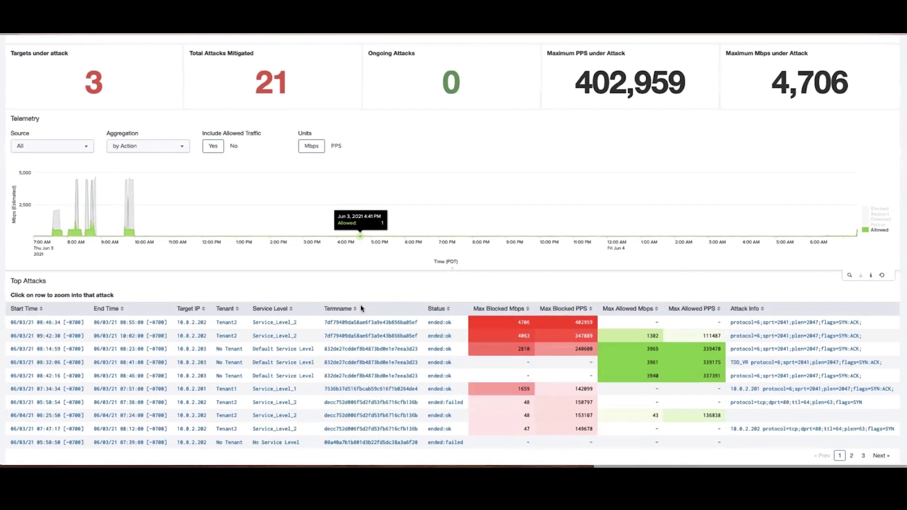
{"action": "scroll", "coordinate": [214, 309], "scroll_direction": "up", "scroll_amount": 3}
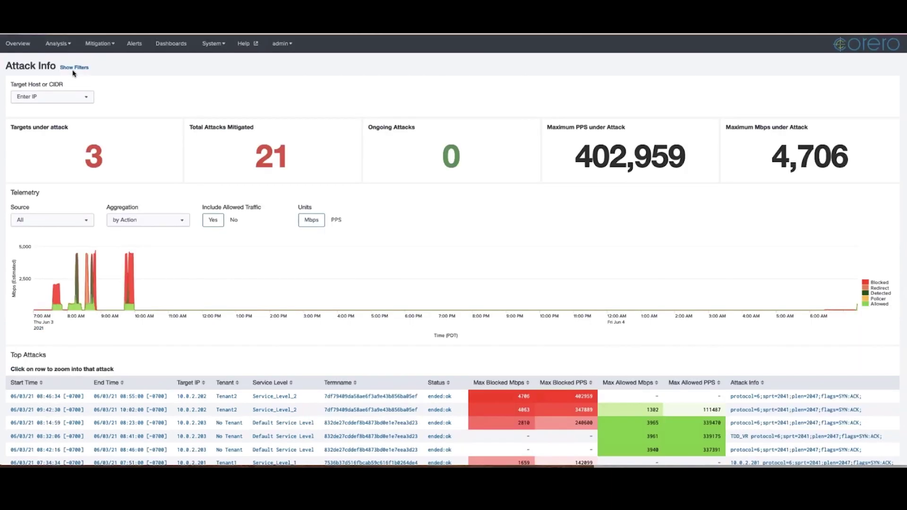
- Set the Tenant filter to Tenant1 and remove All
{"action": "left_click", "coordinate": [73, 70]}
{"action": "left_click", "coordinate": [138, 96]}
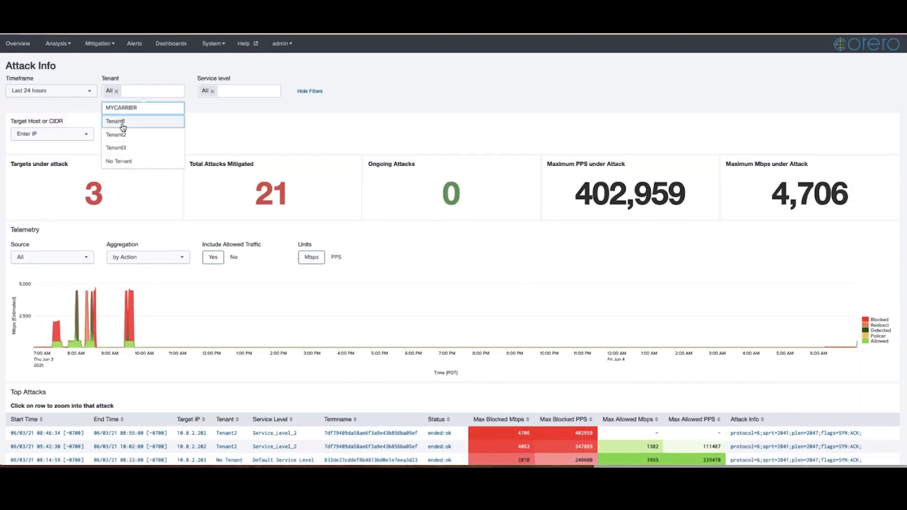
{"action": "left_click", "coordinate": [121, 121]}
{"action": "left_click", "coordinate": [117, 91]}
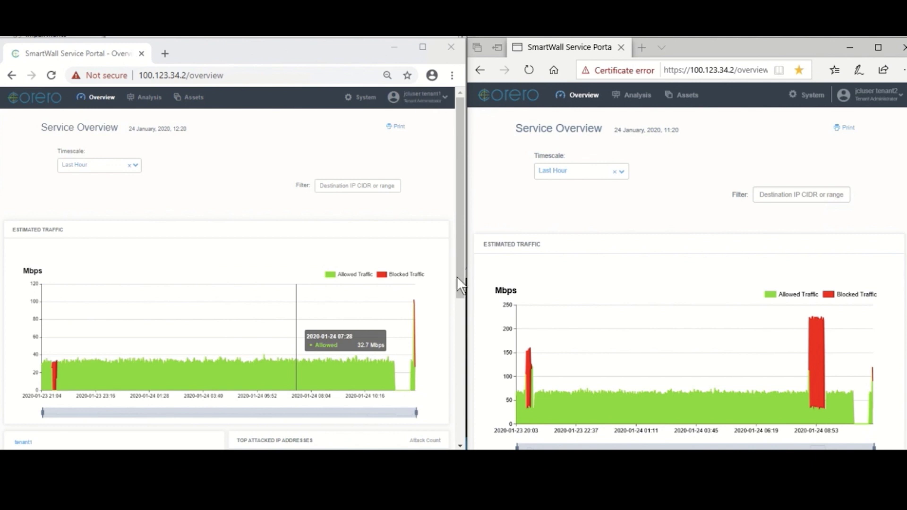
- Scroll both tenants' Service Overview pages down to their Attacks panels
{"action": "left_click_drag", "start_coordinate": [463, 287], "coordinate": [453, 401]}
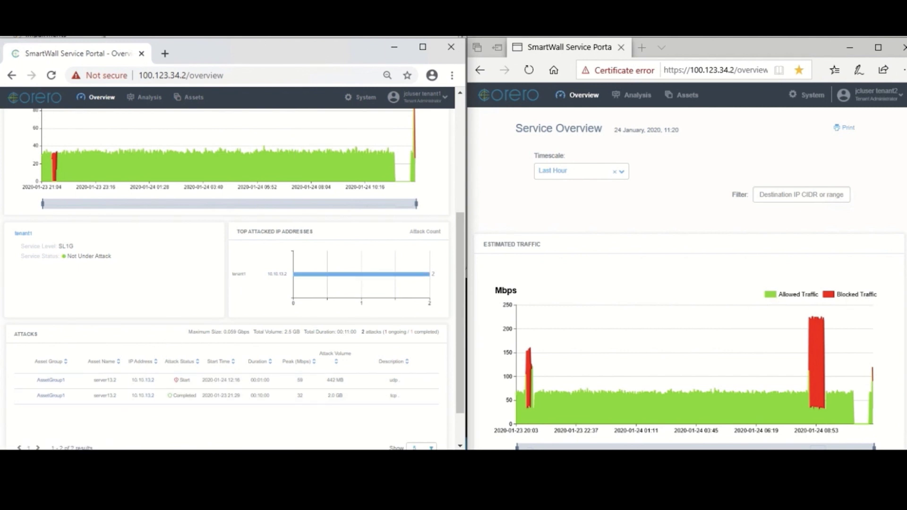
{"action": "scroll", "coordinate": [687, 279], "scroll_direction": "down", "scroll_amount": 7}
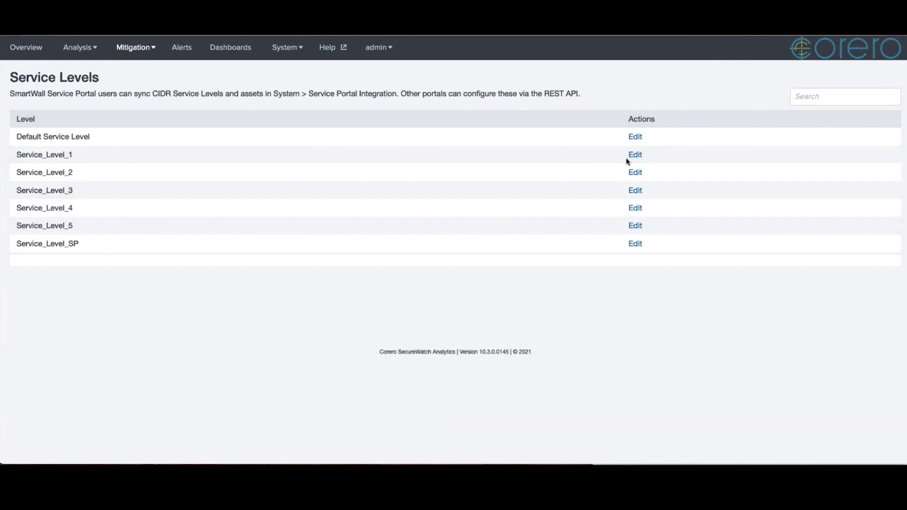
- In Service_Level_5, switch rule cns-002023's action from block to police
{"action": "left_click", "coordinate": [636, 155]}
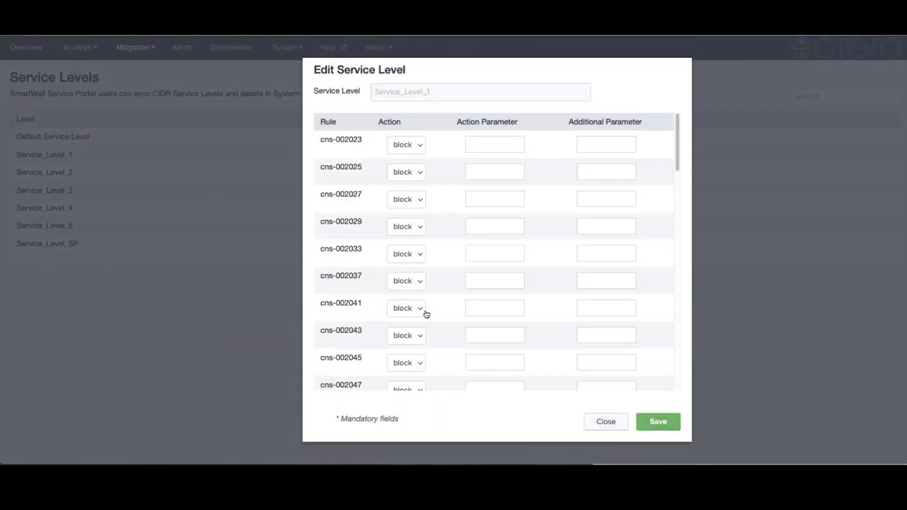
{"action": "left_click", "coordinate": [606, 422]}
{"action": "left_click", "coordinate": [422, 150]}
{"action": "left_click", "coordinate": [422, 150]}
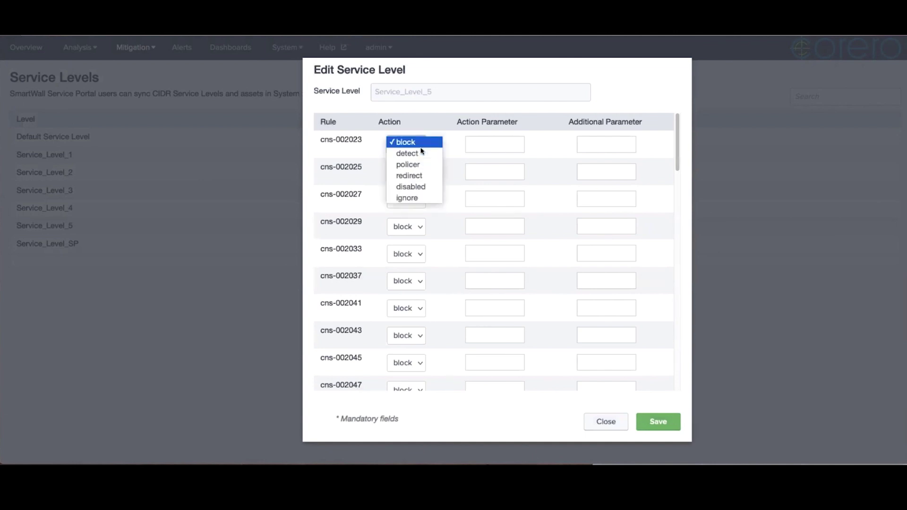
{"action": "left_click", "coordinate": [418, 164]}
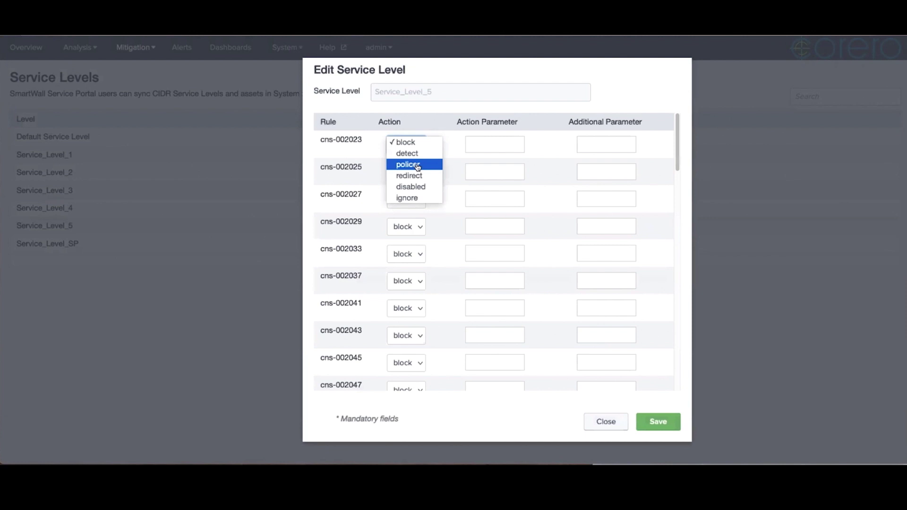
{"action": "left_click", "coordinate": [422, 172]}
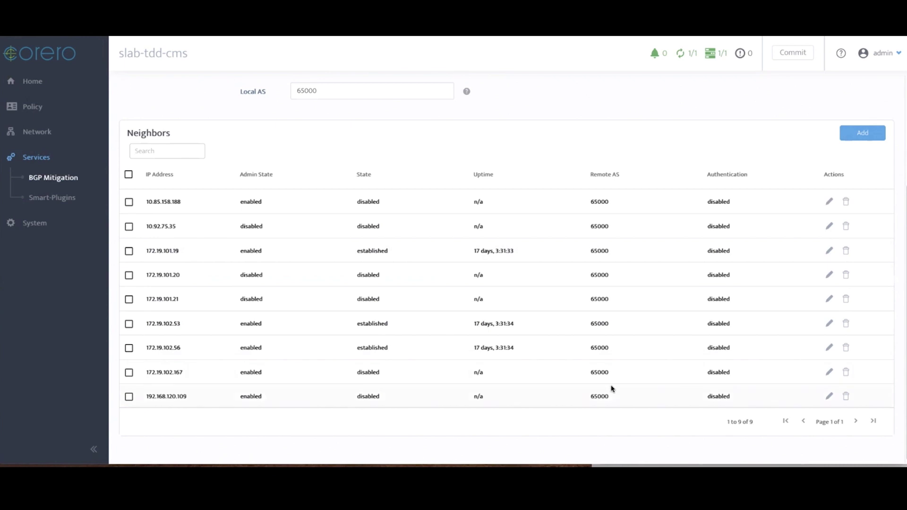
- On the FLOWSPEC ROUTES tab, copy block-tcp-requests' Match conditions and begin adding a route
{"action": "scroll", "coordinate": [377, 300], "scroll_direction": "up", "scroll_amount": 5}
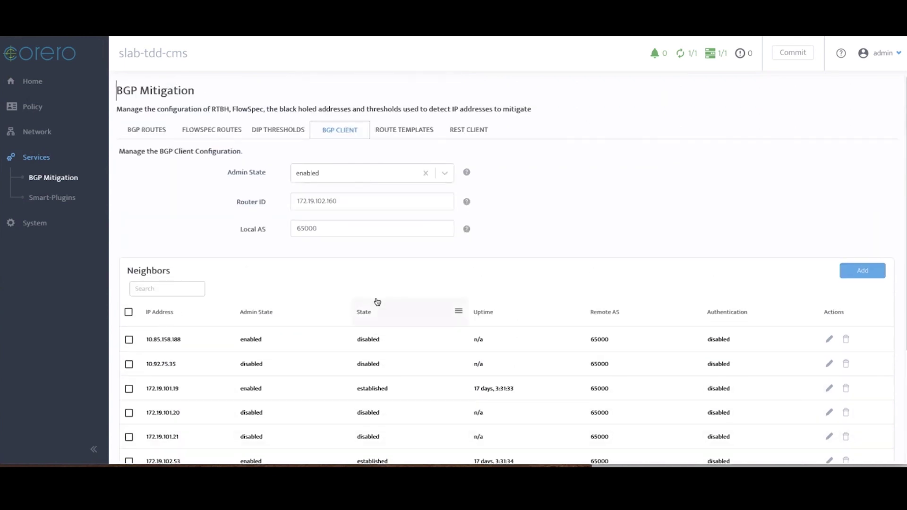
{"action": "left_click", "coordinate": [221, 132]}
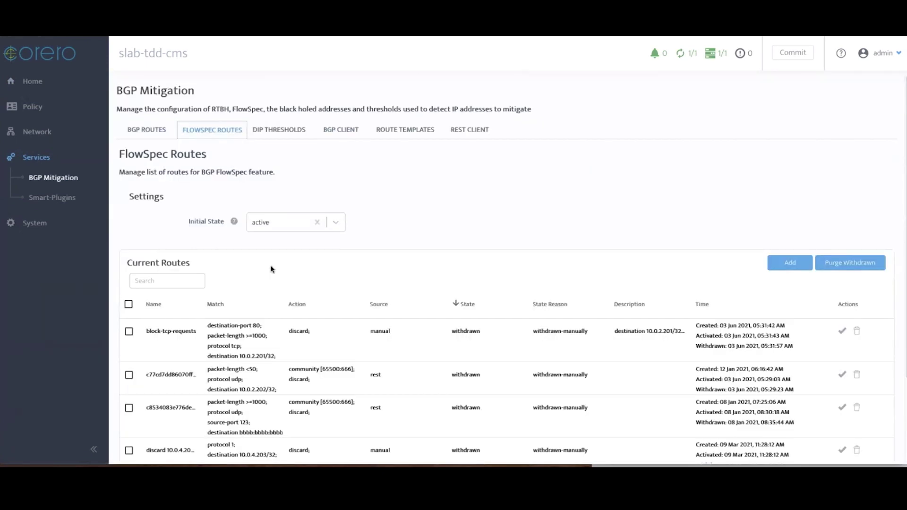
{"action": "scroll", "coordinate": [270, 270], "scroll_direction": "down", "scroll_amount": 2}
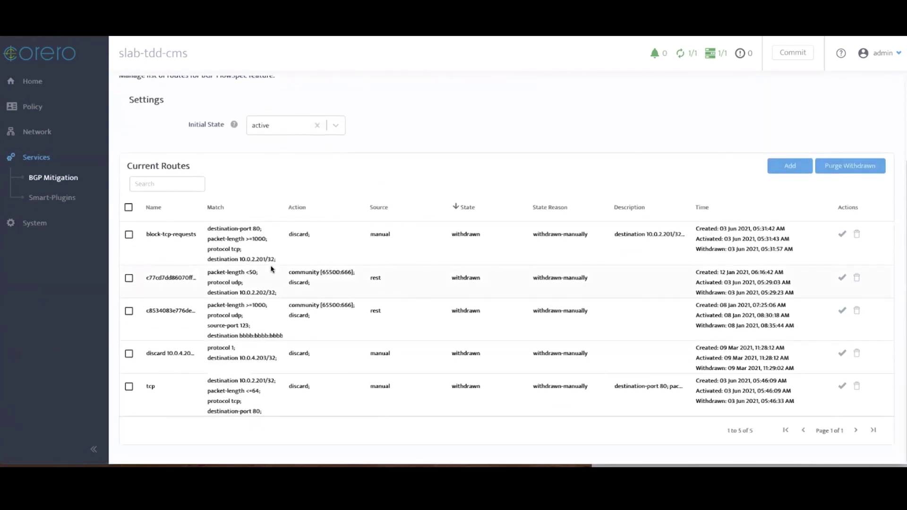
{"action": "right_click", "coordinate": [221, 234]}
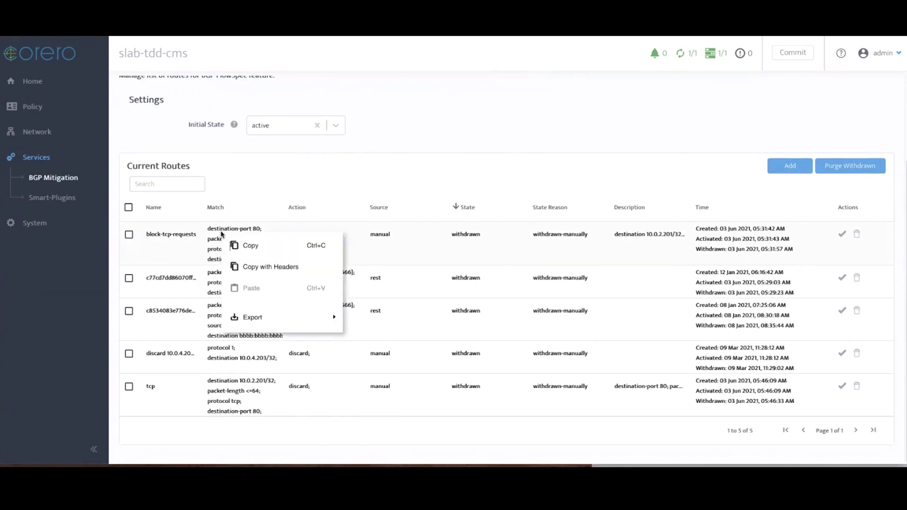
{"action": "left_click", "coordinate": [248, 246]}
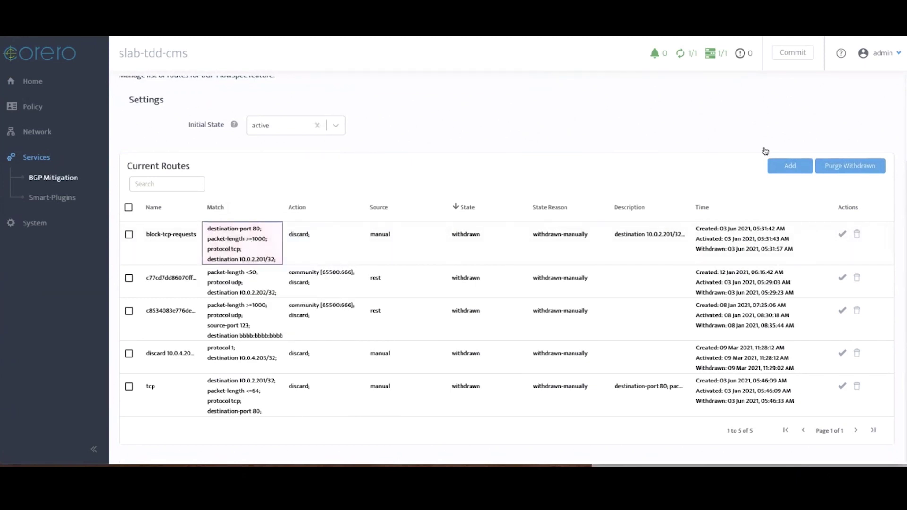
{"action": "left_click", "coordinate": [804, 164]}
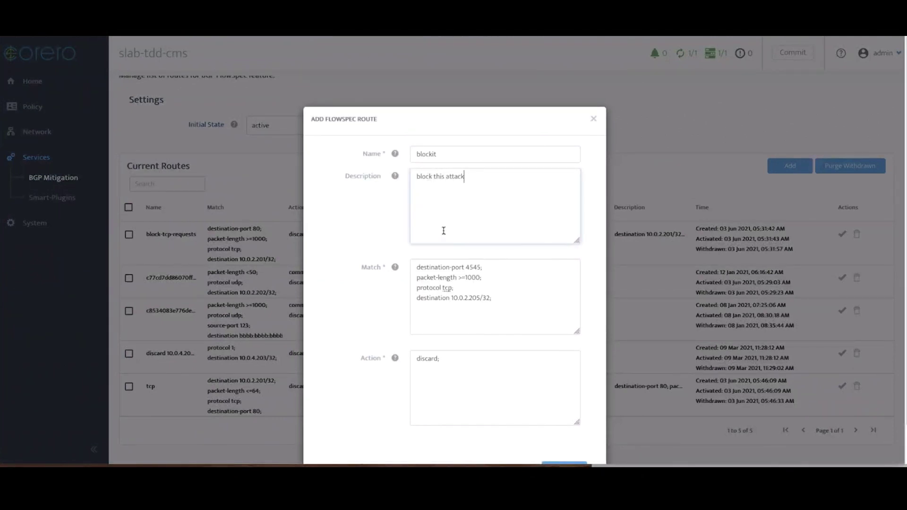
- Change the blockit description to 'block this traffic' and save the route
{"action": "double_click", "coordinate": [457, 176]}
{"action": "type", "text": "traffi"}
{"action": "scroll", "coordinate": [532, 355], "scroll_direction": "down", "scroll_amount": 2}
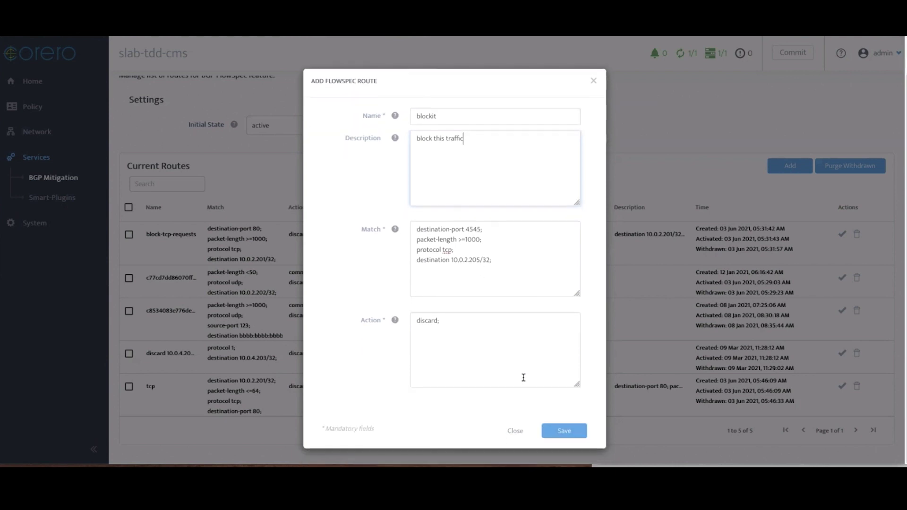
{"action": "left_click", "coordinate": [556, 438]}
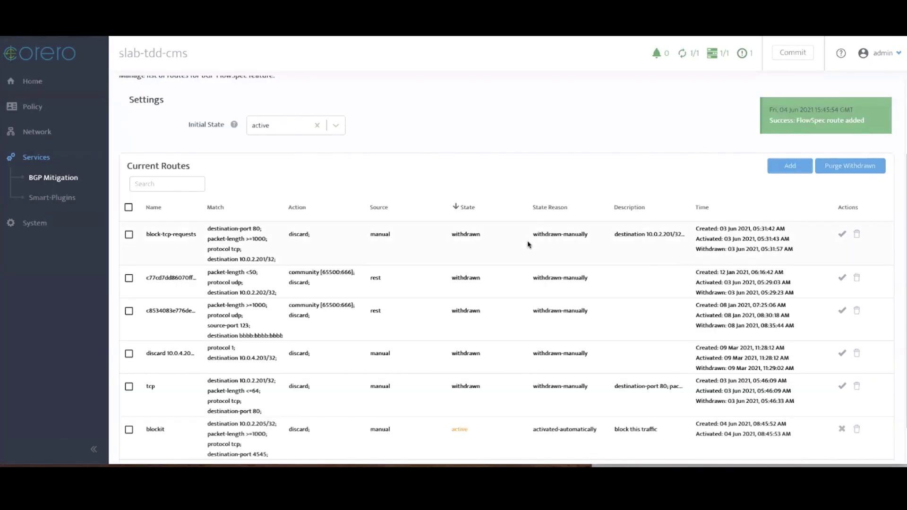
{"action": "scroll", "coordinate": [497, 379], "scroll_direction": "down", "scroll_amount": 1}
{"action": "scroll", "coordinate": [497, 380], "scroll_direction": "down", "scroll_amount": 1}
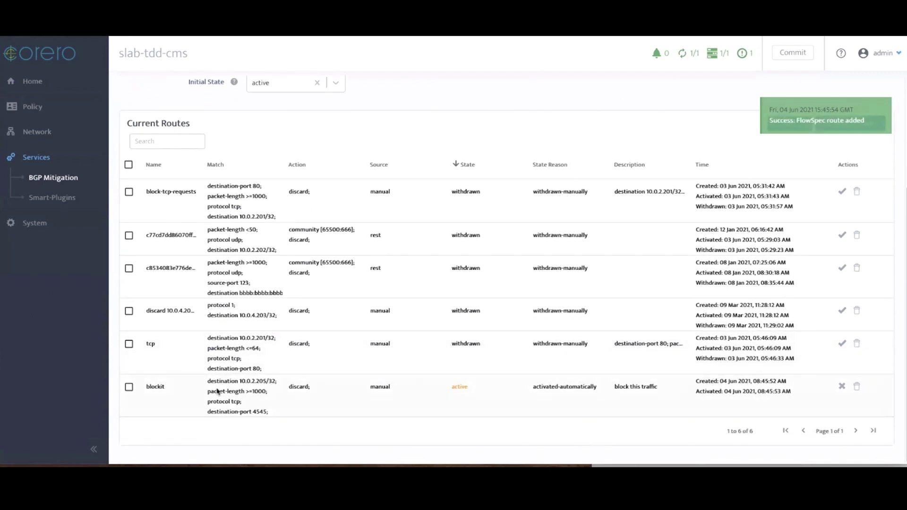